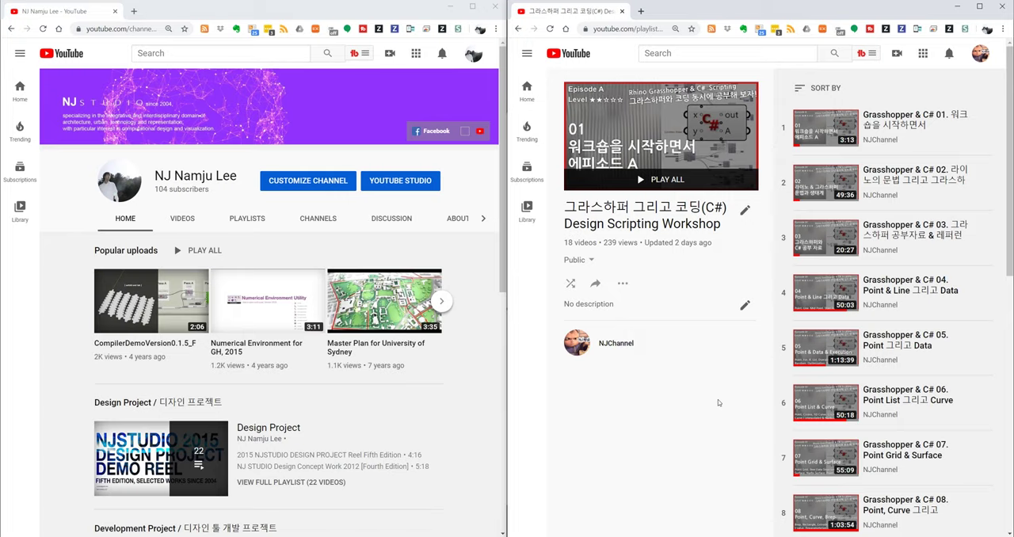
pyautogui.hotkey('alt', 'Tab')
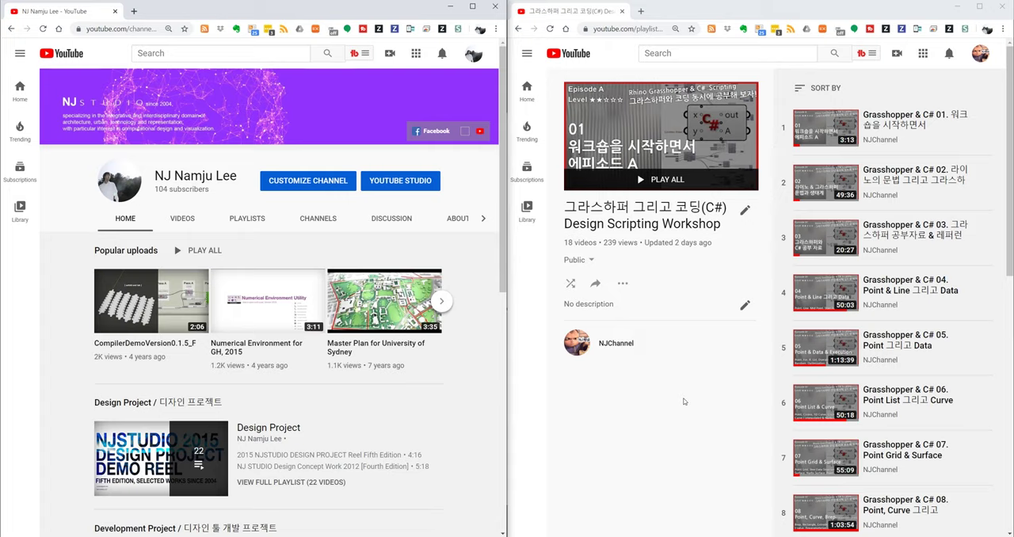
pyautogui.click(717, 400)
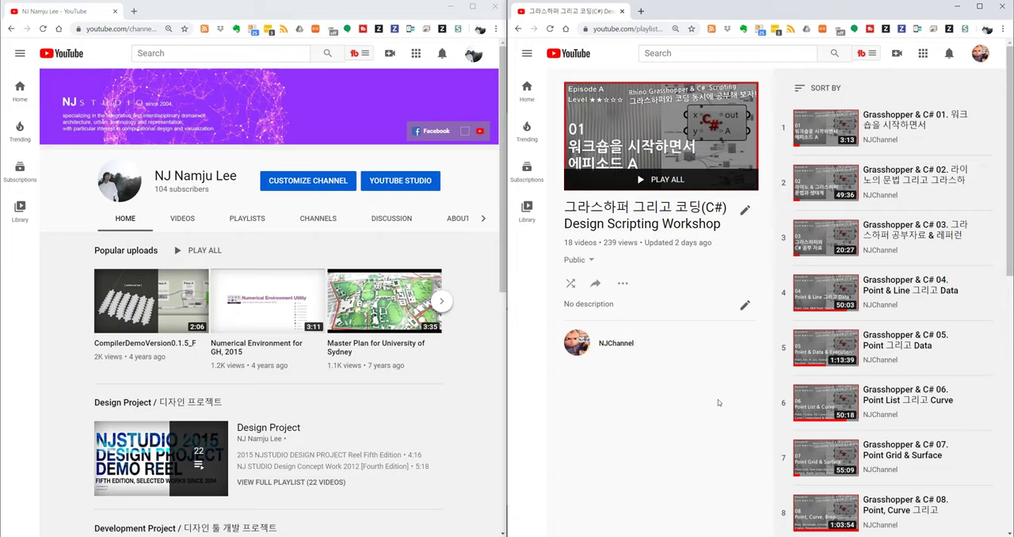
pyautogui.scroll(-1, 917, 329)
pyautogui.scroll(-2, 918, 325)
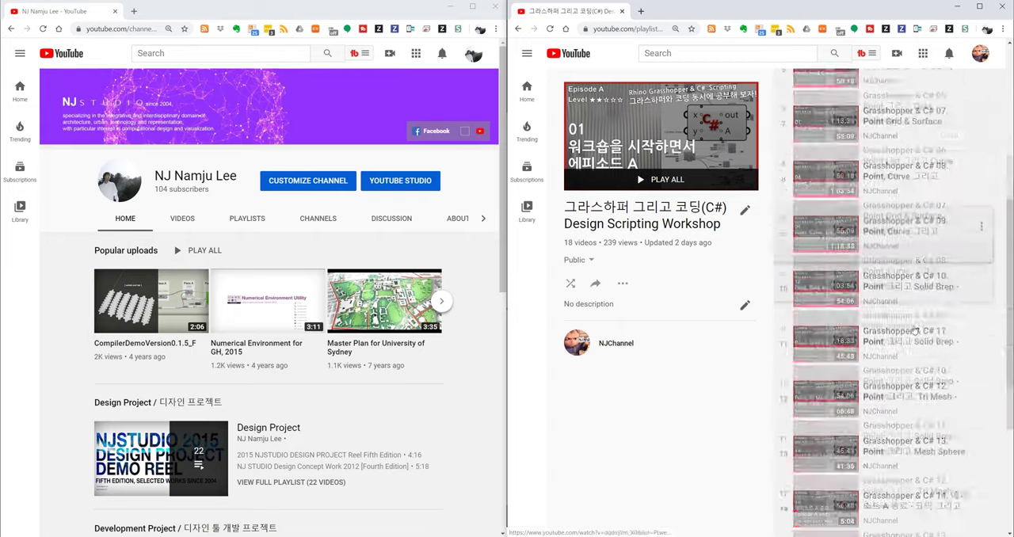
pyautogui.scroll(3, 911, 327)
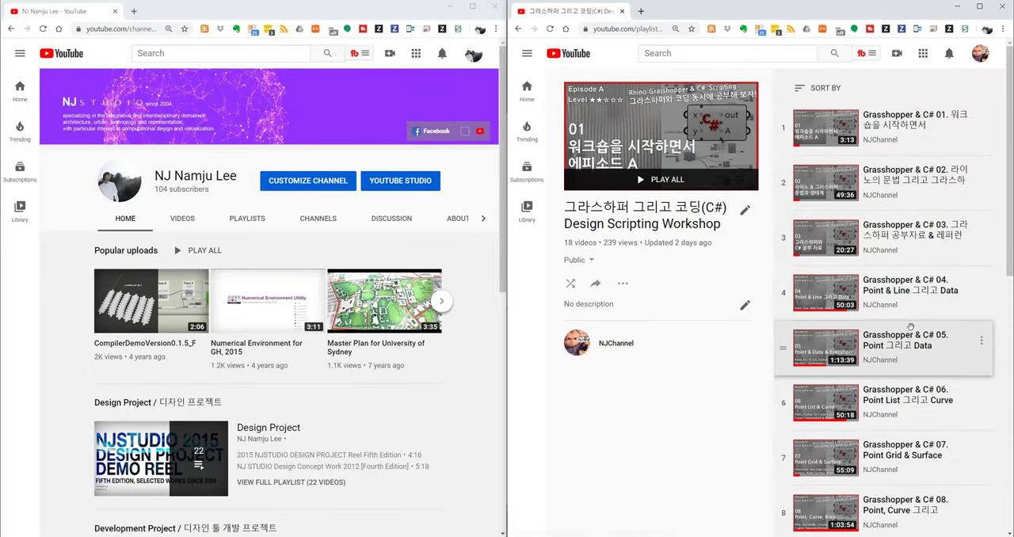
pyautogui.scroll(-2, 910, 326)
pyautogui.scroll(2, 909, 327)
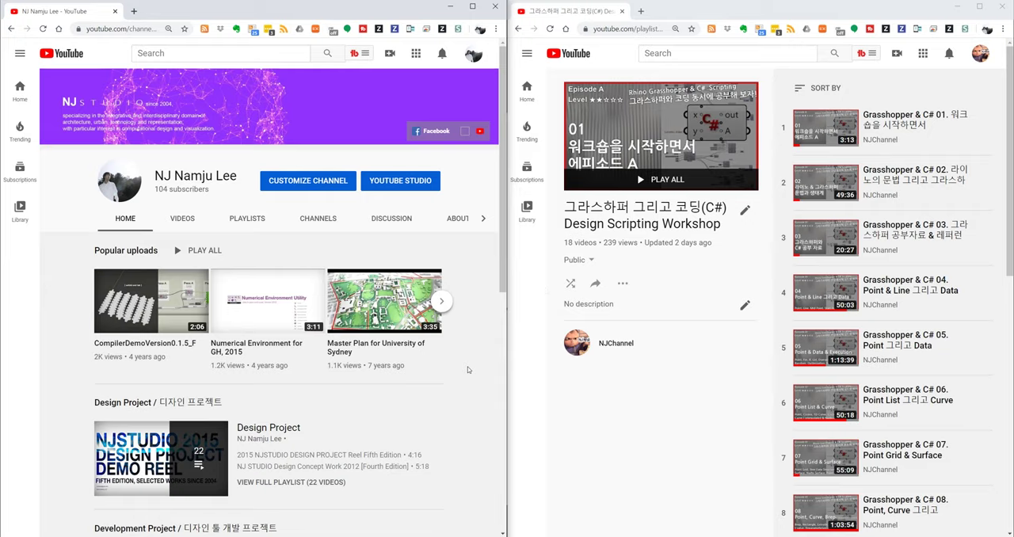
pyautogui.moveTo(882, 292)
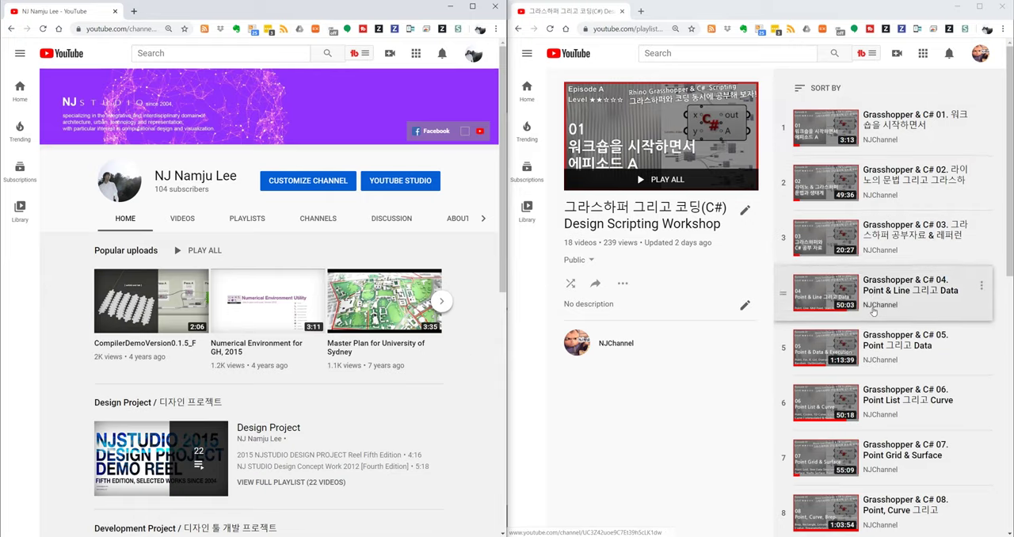
pyautogui.scroll(-5, 873, 309)
pyautogui.scroll(5, 864, 261)
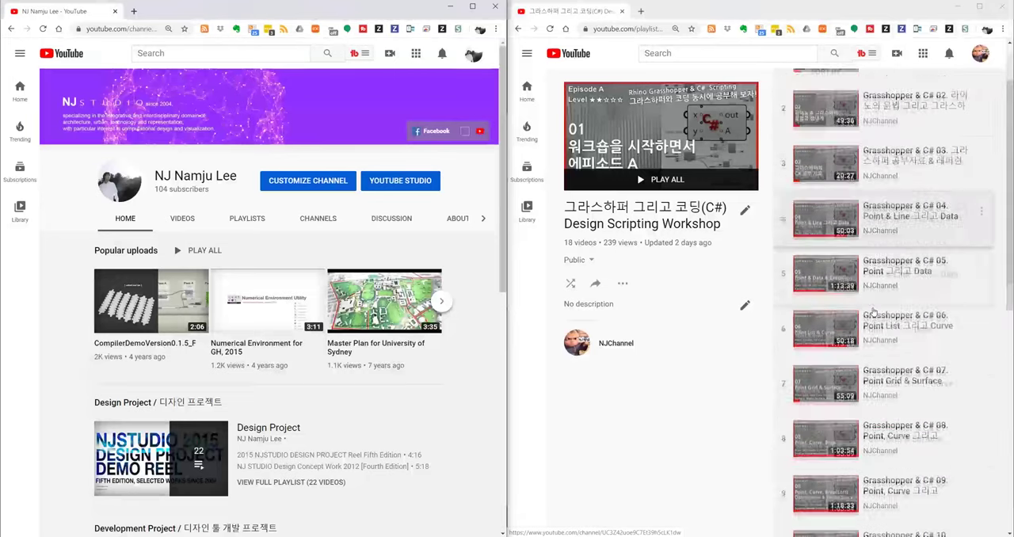